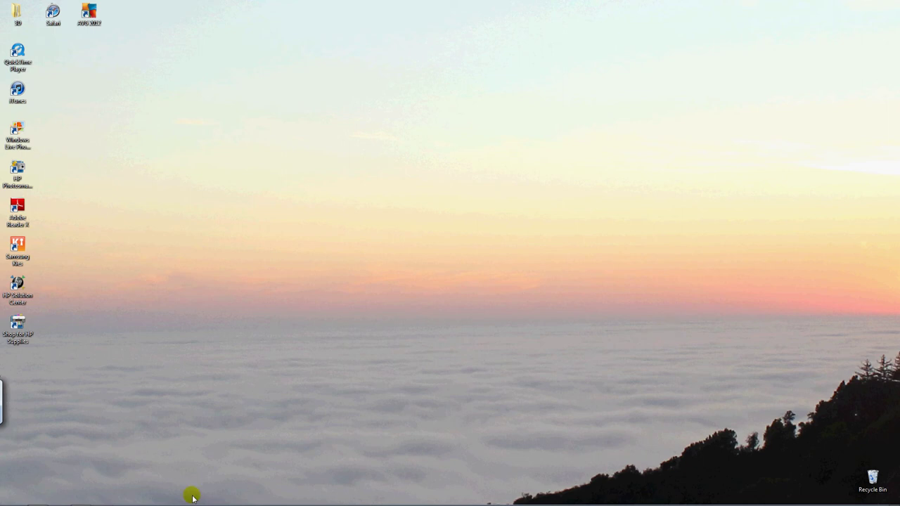
Step: Restore the Illustrator window showing the symbols.ai document of spiky starburst artwork
mouse_move(179, 502)
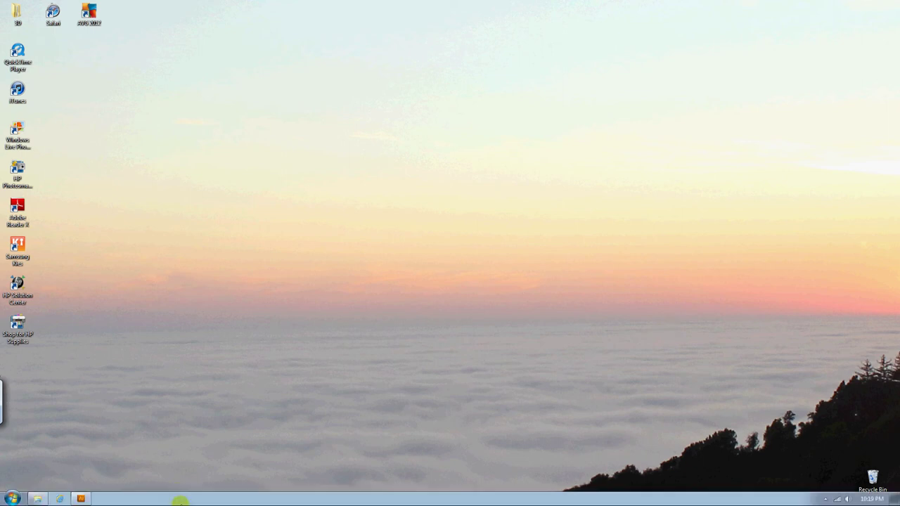
left_click(78, 496)
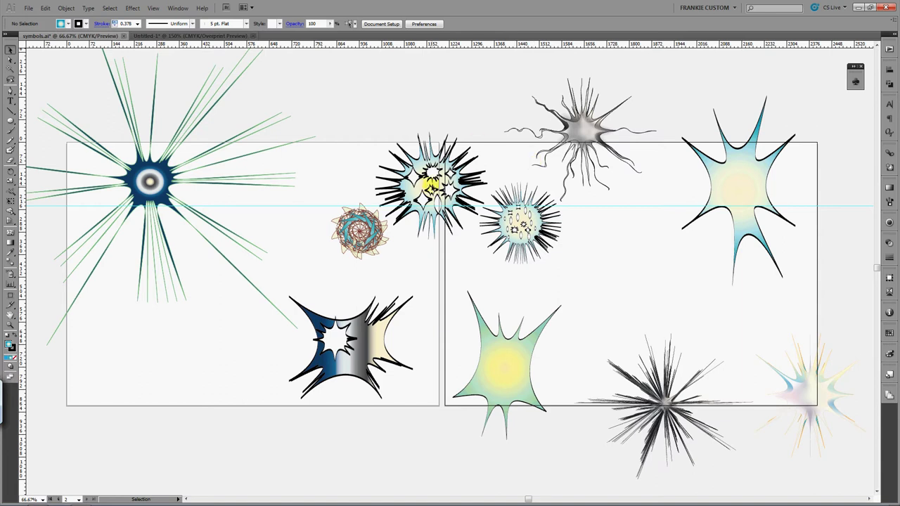
Step: Reposition the left and right starbursts on the symbols.ai artboards
left_click_drag(422, 186, 414, 176)
scroll(413, 176, "up", 1)
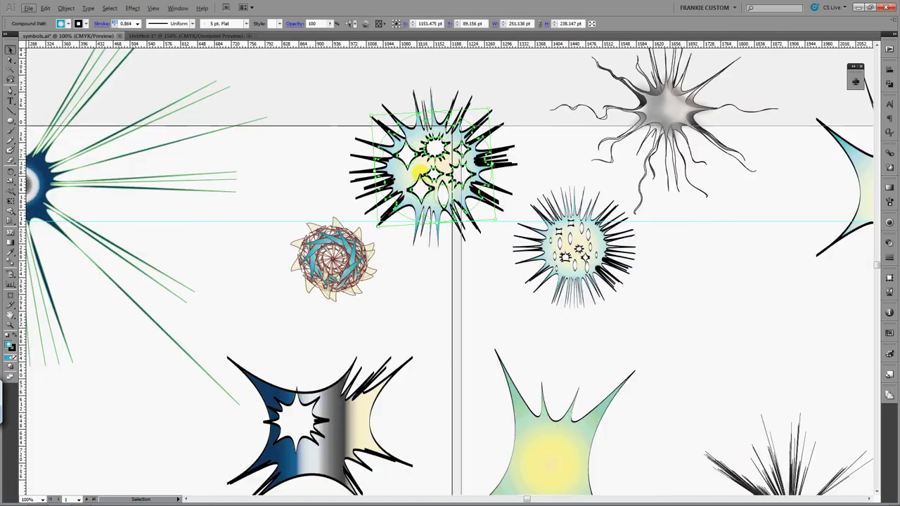
scroll(425, 169, "up", 1)
left_click_drag(418, 161, 378, 194)
left_click_drag(783, 314, 717, 282)
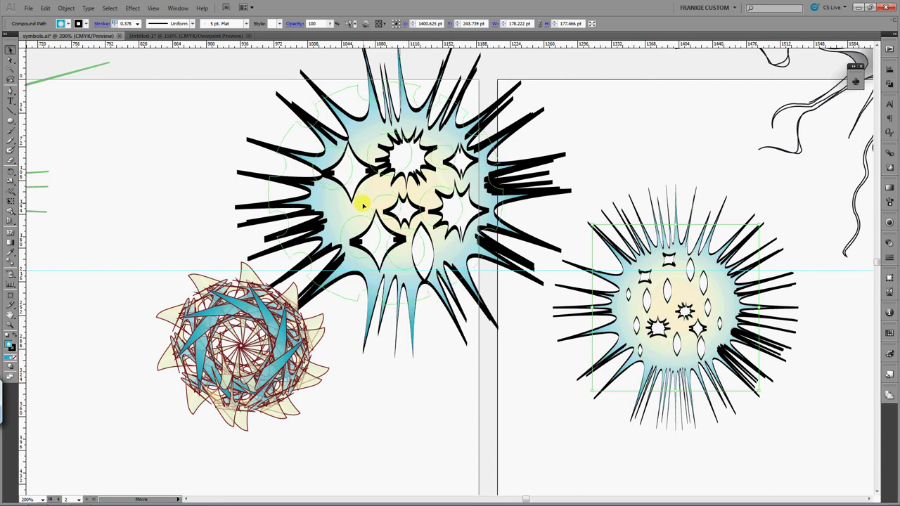
left_click(381, 201)
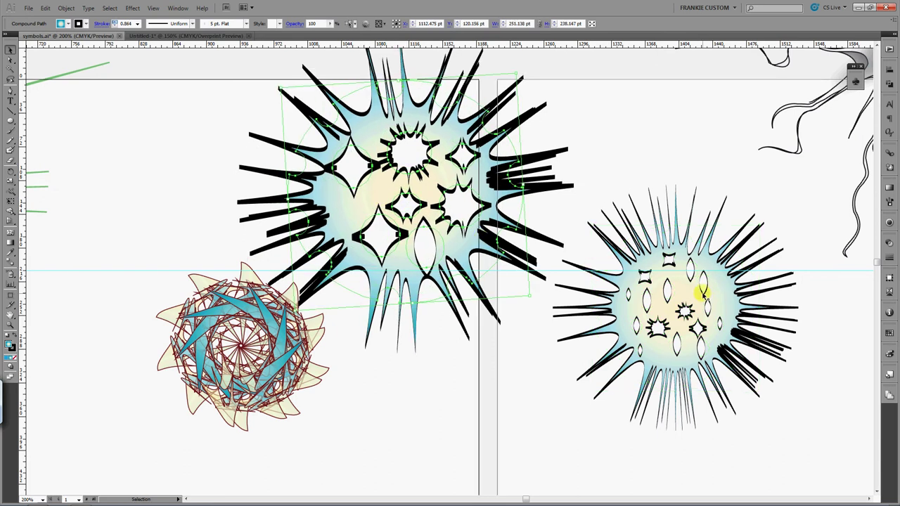
left_click_drag(711, 298, 711, 308)
left_click(439, 238)
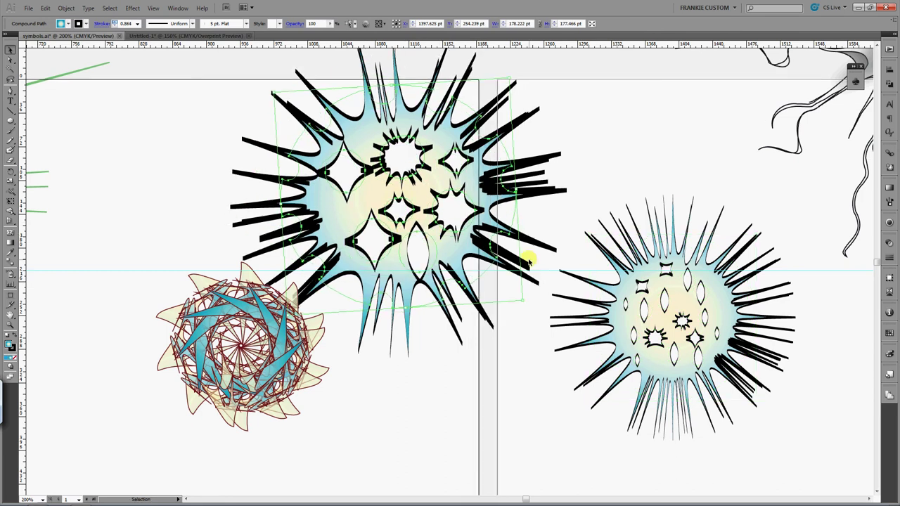
Step: Zoom back out and switch to the Untitled-1 document
scroll(527, 261, "down", 2)
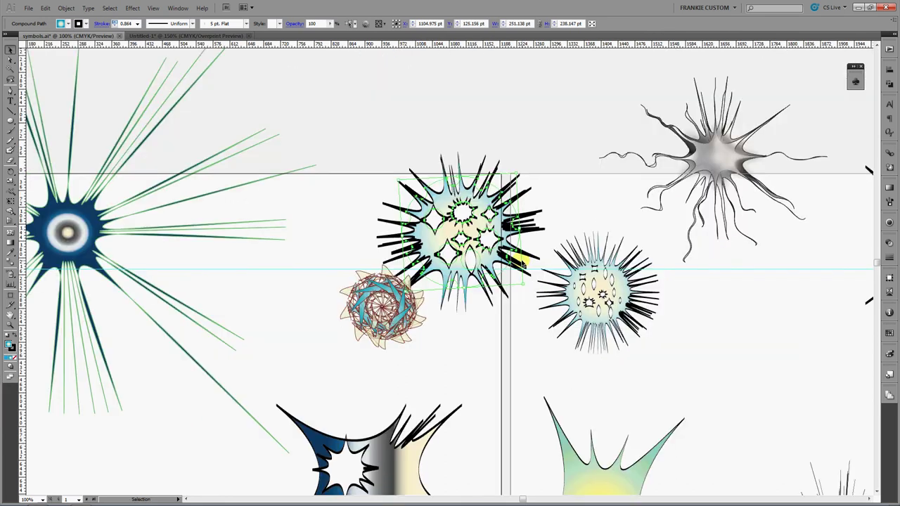
scroll(522, 258, "down", 1)
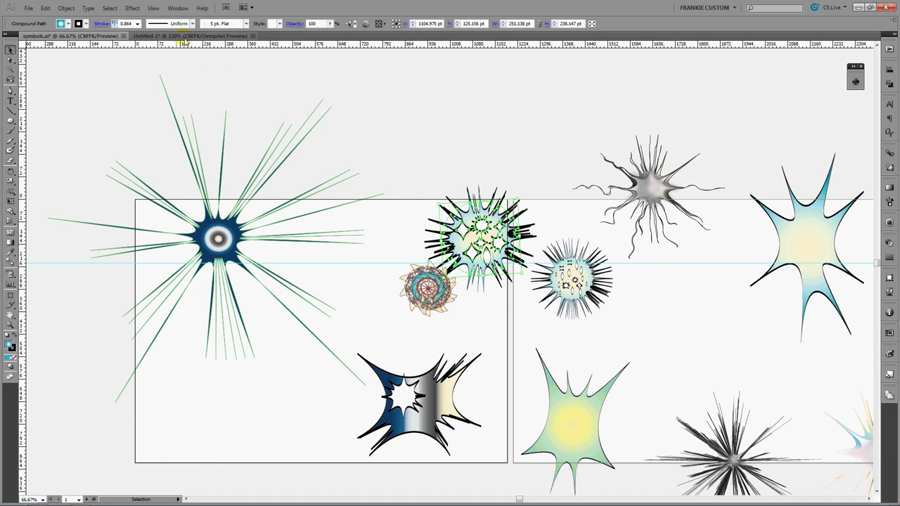
left_click(183, 37)
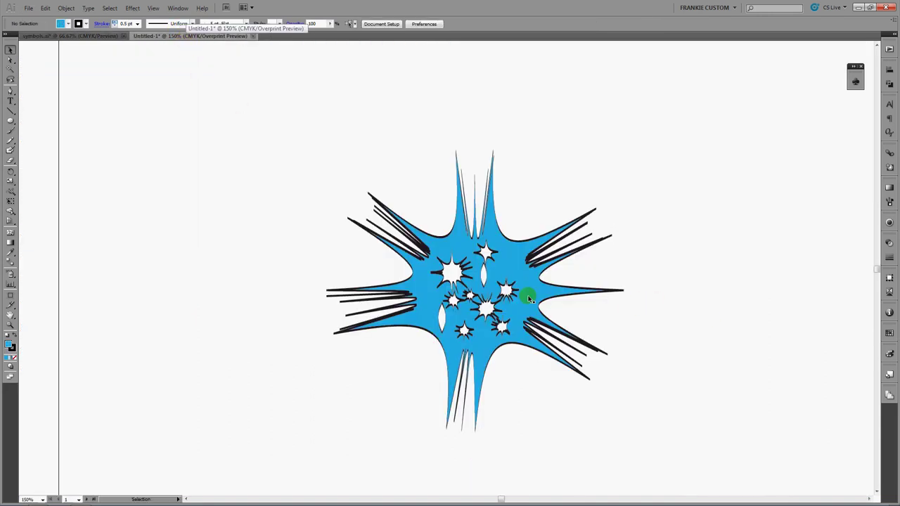
Step: Select the blue starburst and delete it, leaving Untitled-1 blank
left_click_drag(532, 294, 509, 257)
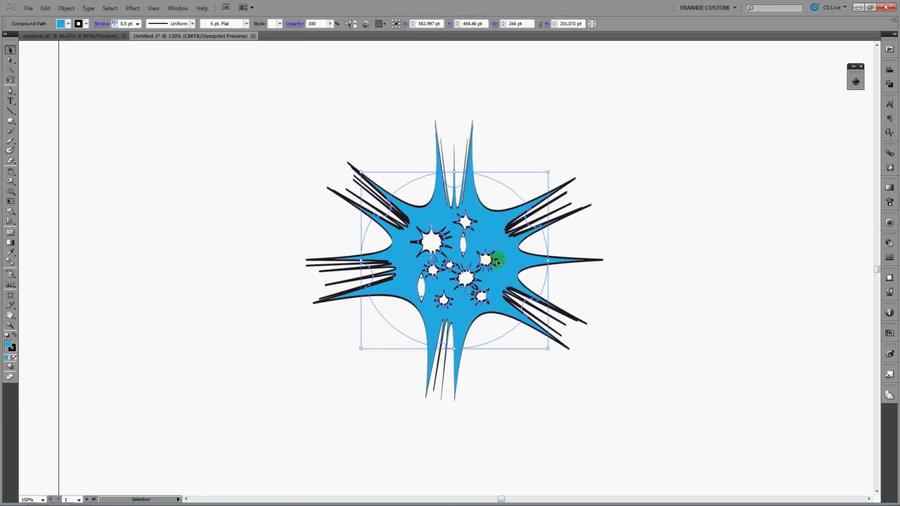
key("Delete")
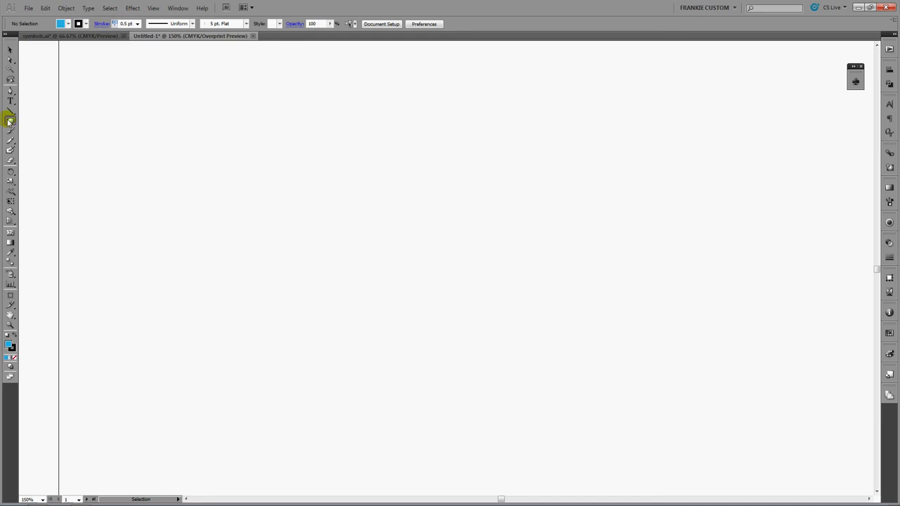
Step: Draw an ellipse near the centre of the empty canvas
left_click(370, 181)
mouse_move(370, 181)
left_mouse_down()
mouse_move(423, 295)
mouse_move(556, 327)
mouse_move(549, 346)
mouse_move(564, 346)
mouse_move(513, 349)
mouse_move(523, 342)
left_mouse_up()
key("space")
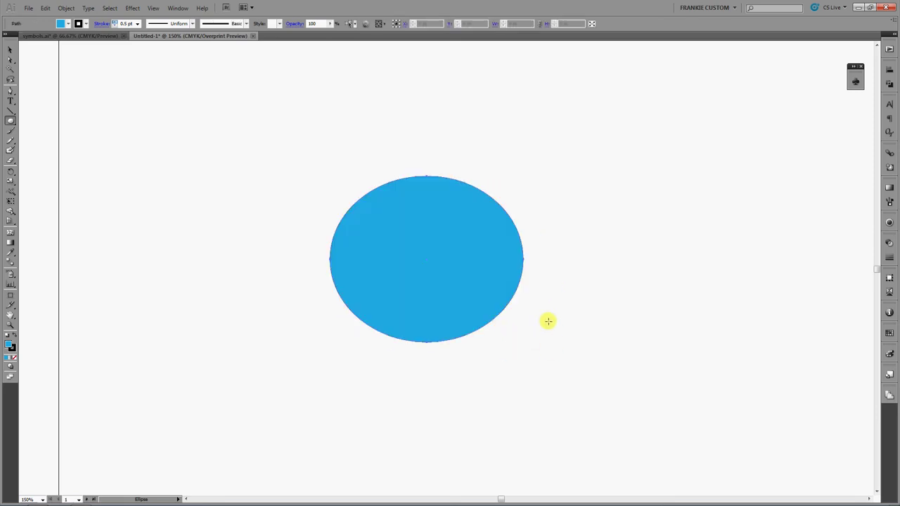
Step: Fill the ellipse with the black-to-white linear gradient swatch
left_click(67, 24)
left_click(42, 41)
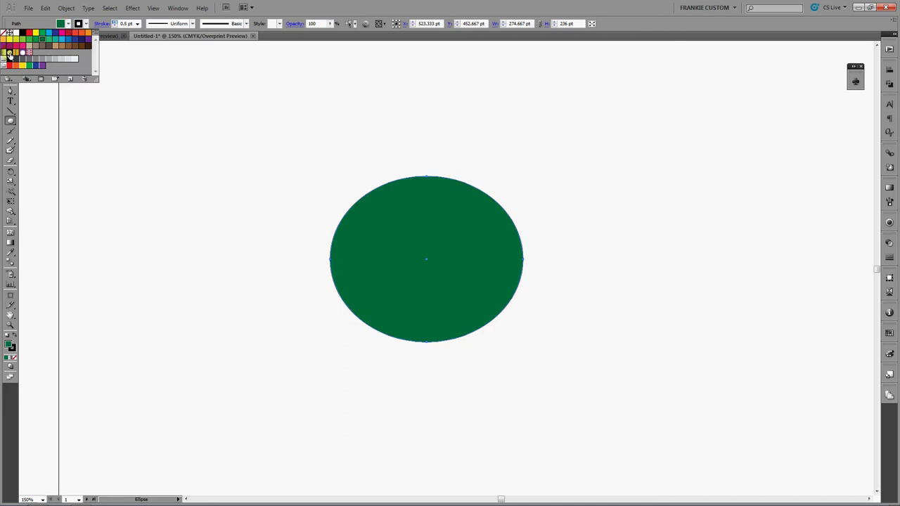
left_click(3, 52)
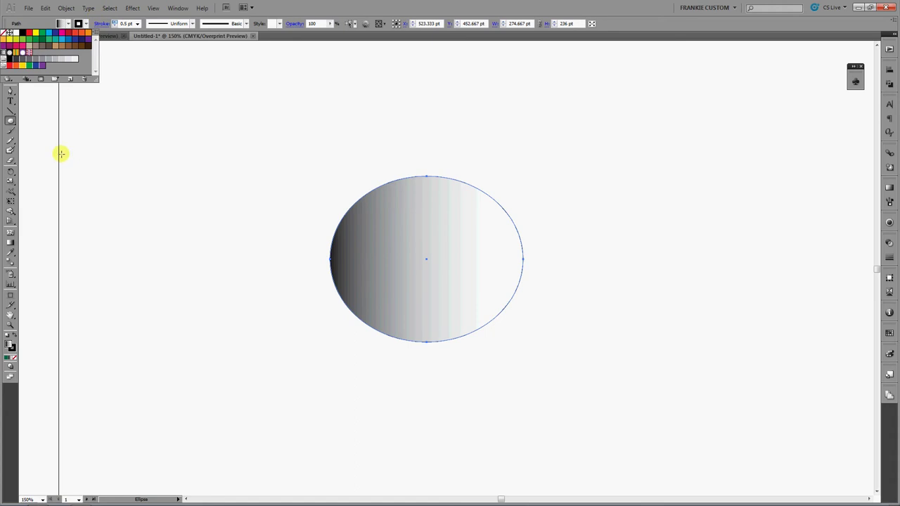
left_click(11, 162)
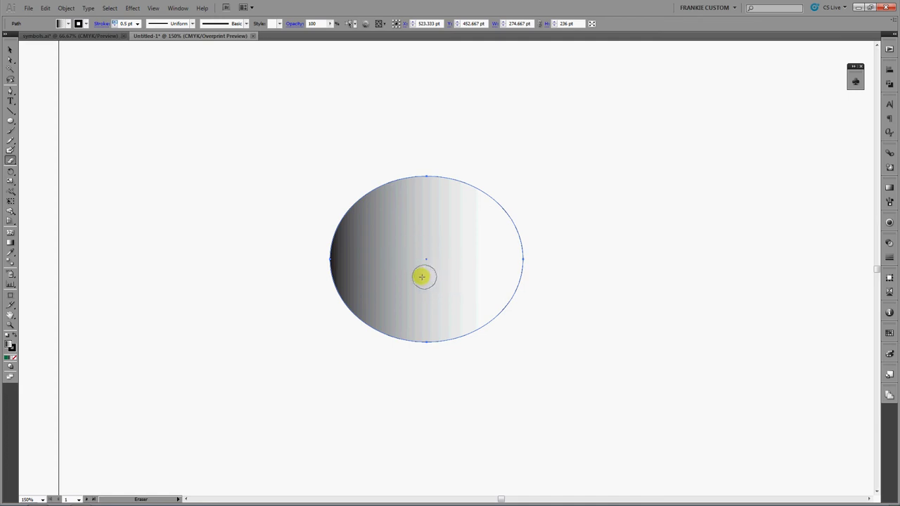
Step: Use the Eraser to punch about ten small round holes across the ellipse's centre
left_click(420, 245)
left_click(440, 269)
left_click(418, 270)
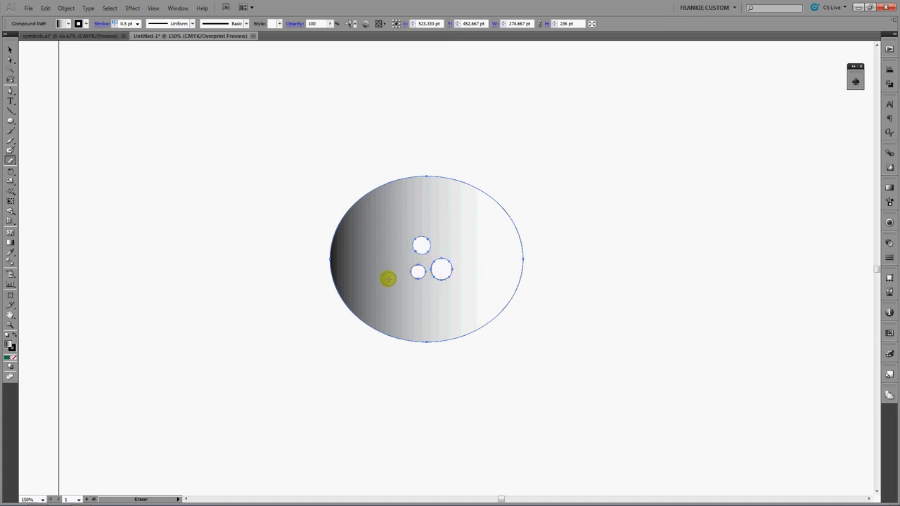
left_click(433, 297)
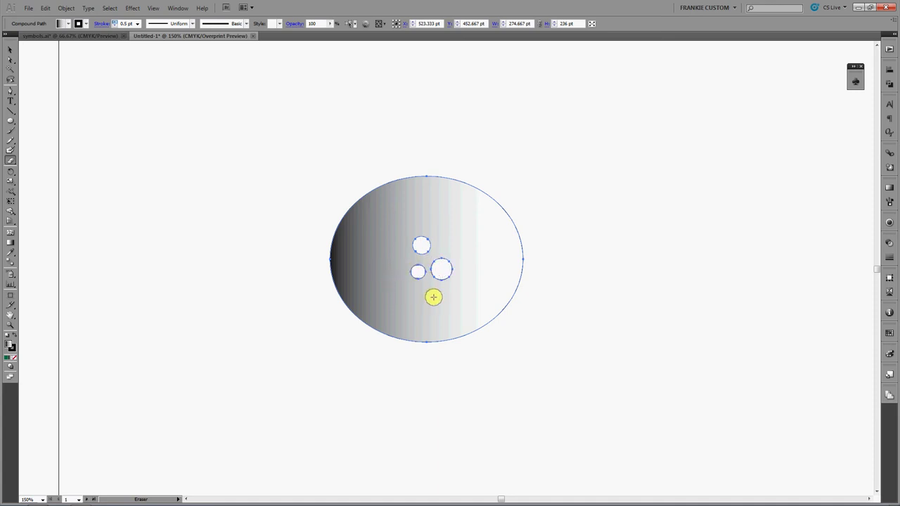
left_click(389, 256)
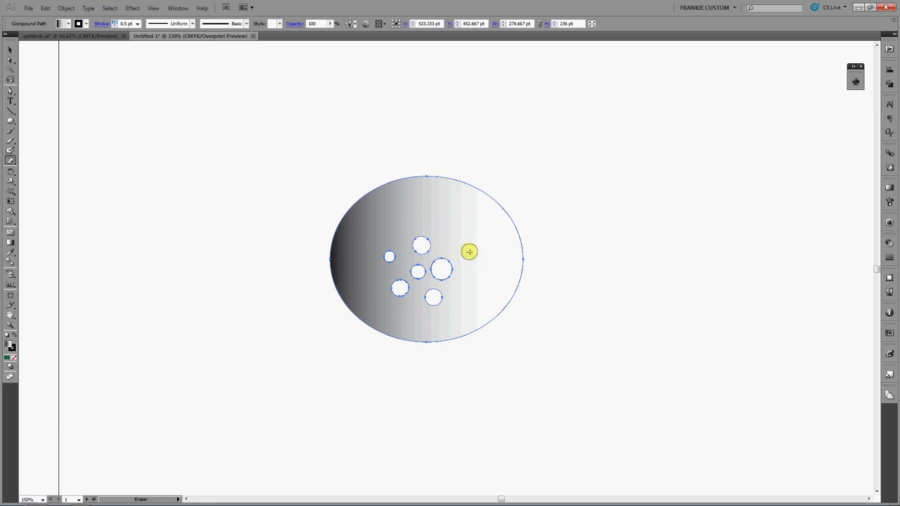
left_click(466, 251)
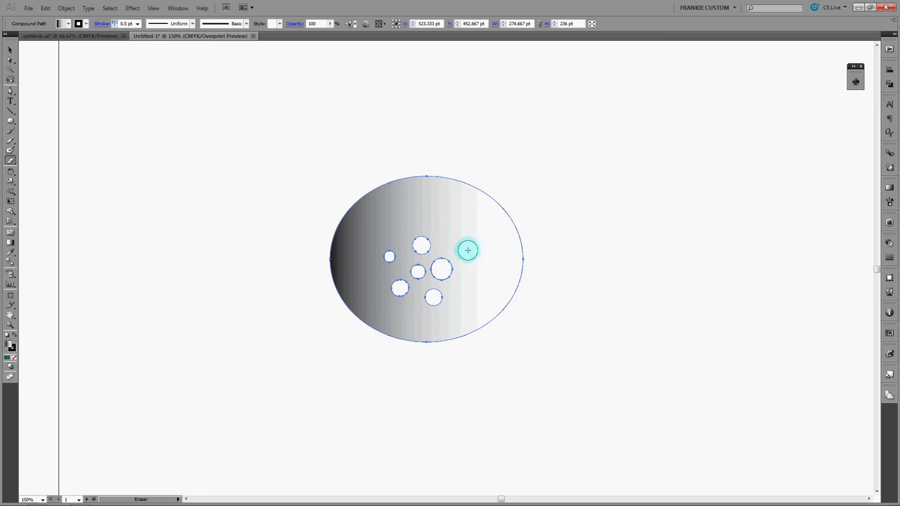
left_click(436, 224)
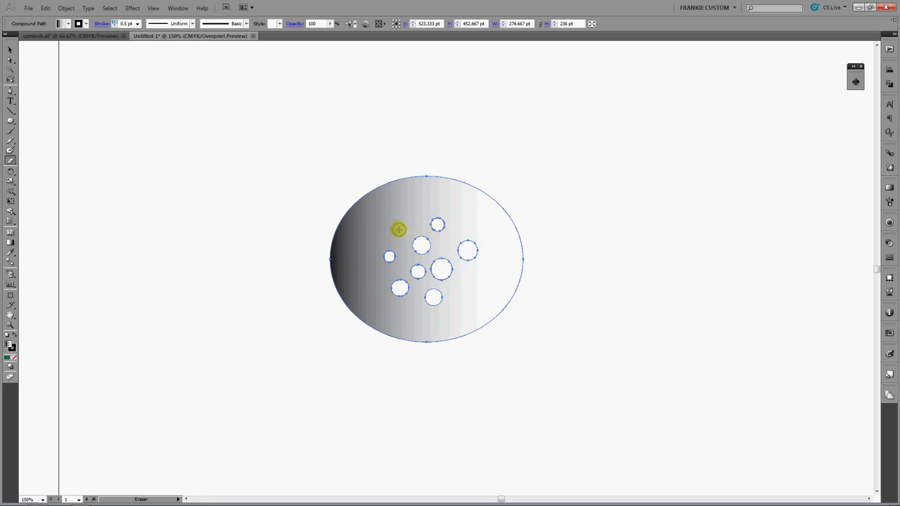
left_click(396, 231)
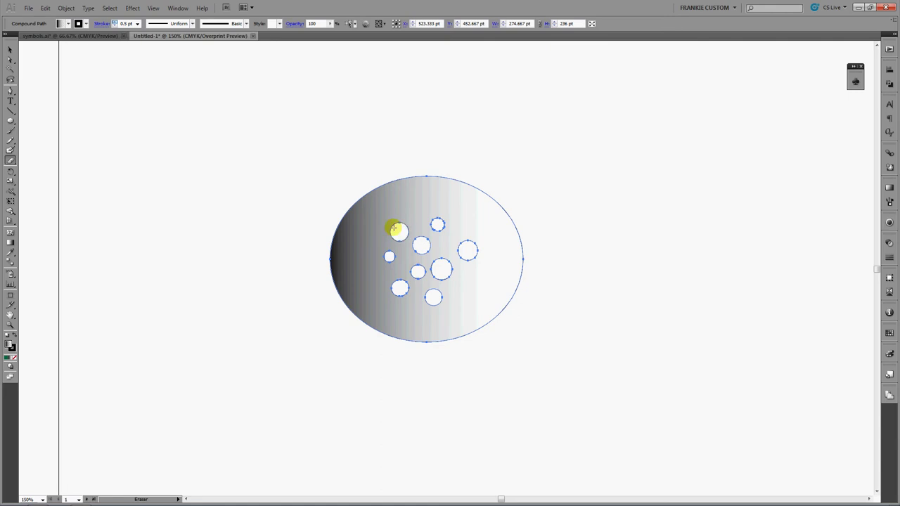
left_click(464, 279)
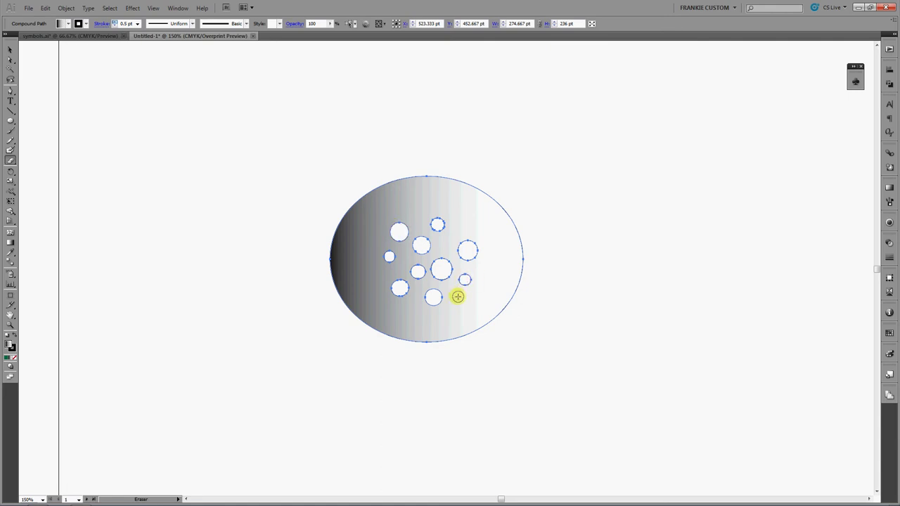
left_click(454, 299)
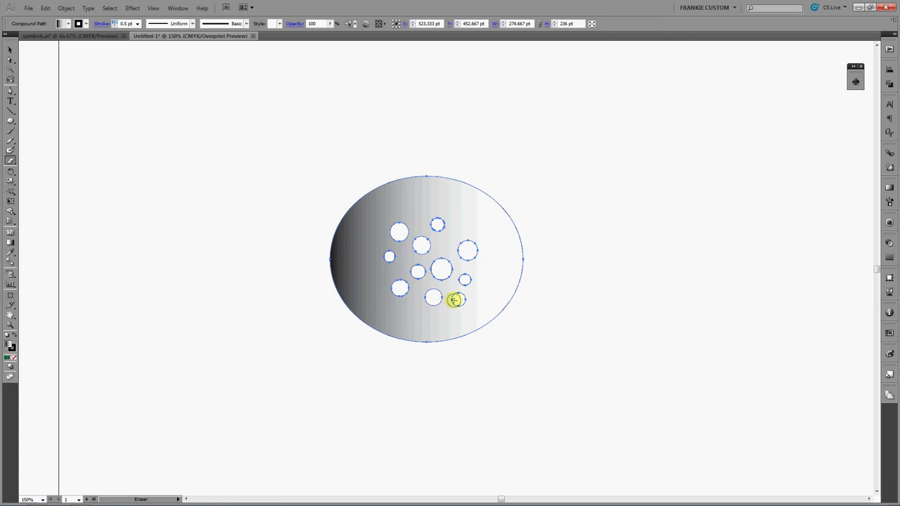
Step: Erase round notches clockwise around the ellipse's whole rim, from the right edge back to the top
left_click(513, 222)
left_click(520, 259)
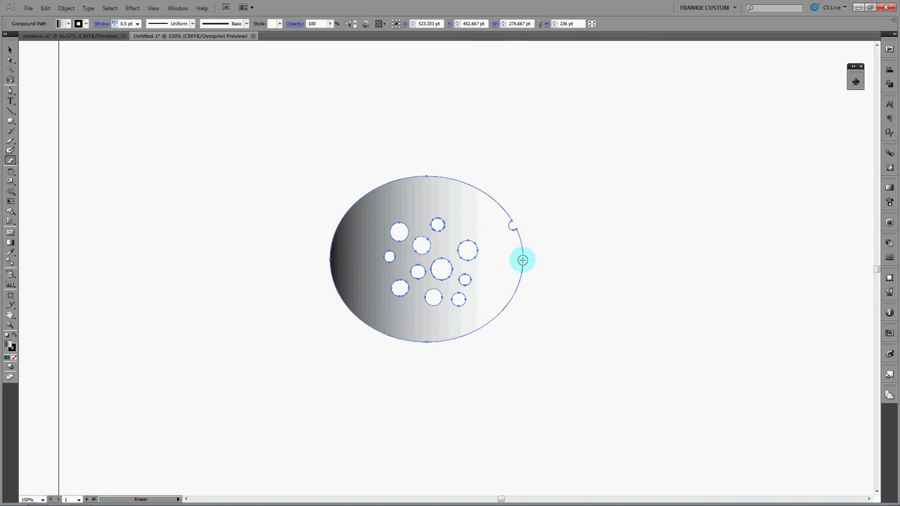
left_click(511, 297)
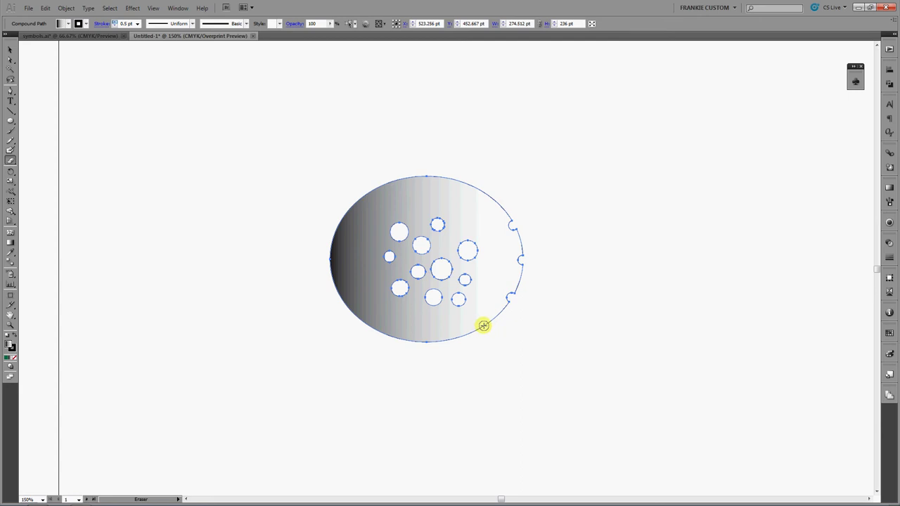
left_click(484, 323)
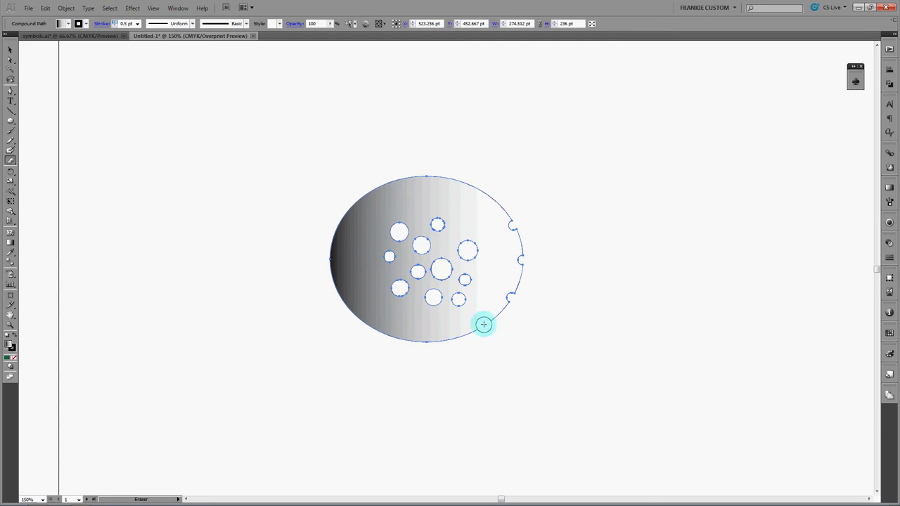
left_click(450, 337)
left_click(409, 338)
left_click(367, 323)
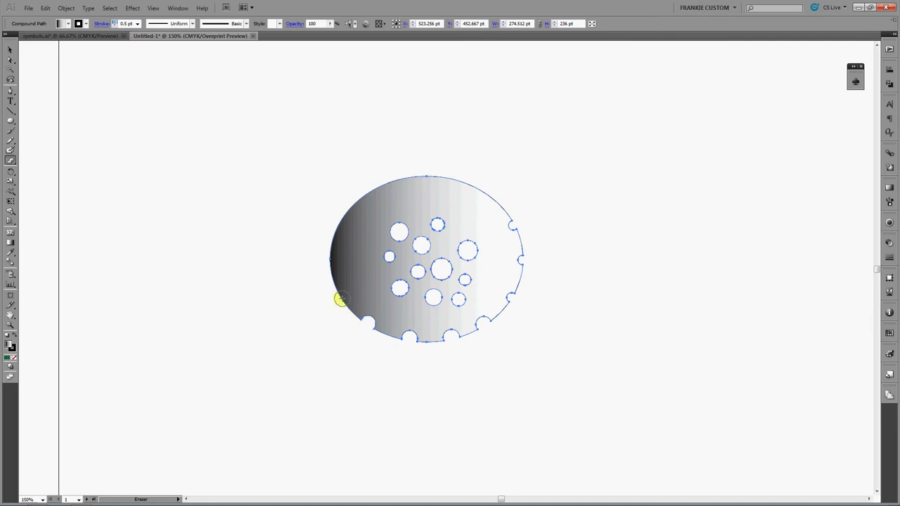
left_click(340, 300)
left_click(329, 265)
left_click(338, 224)
left_click(356, 200)
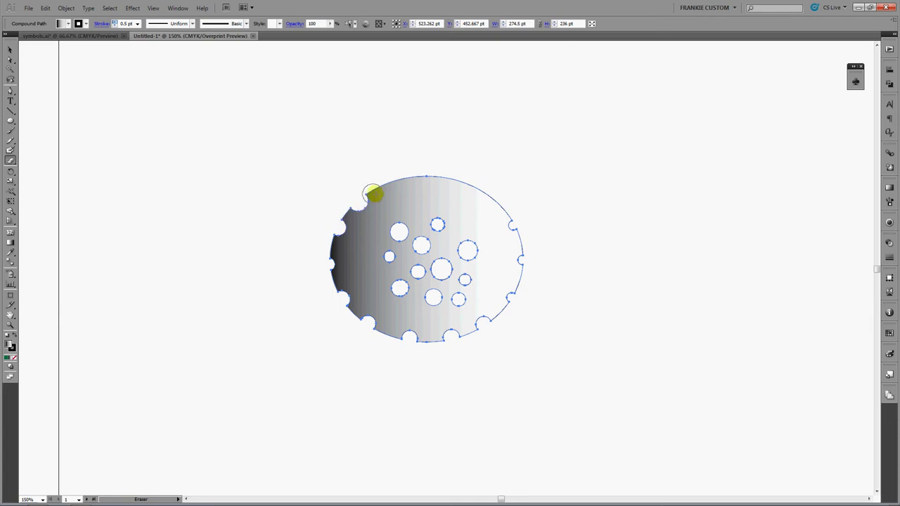
left_click(425, 177)
left_click(458, 182)
left_click(484, 193)
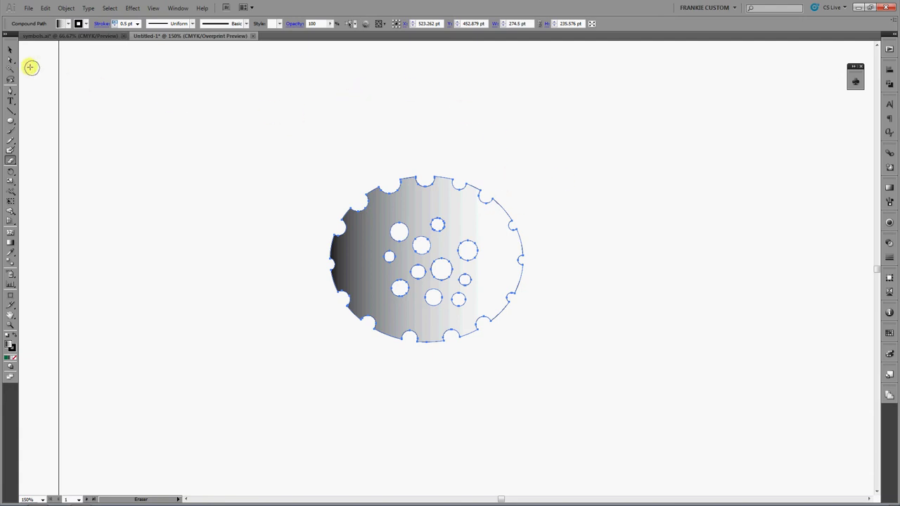
Step: Select the notched ellipse and open Effect > Distort & Transform > Pucker & Bloat
left_click(10, 51)
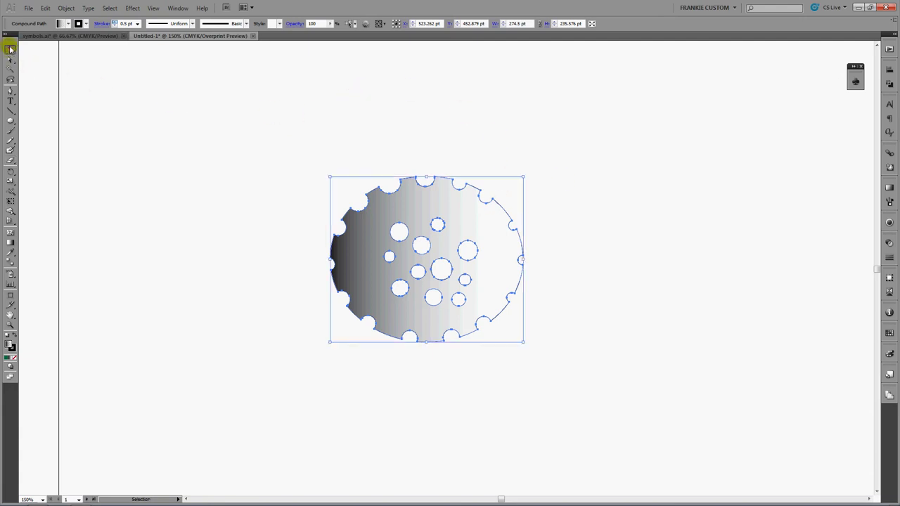
left_click(131, 8)
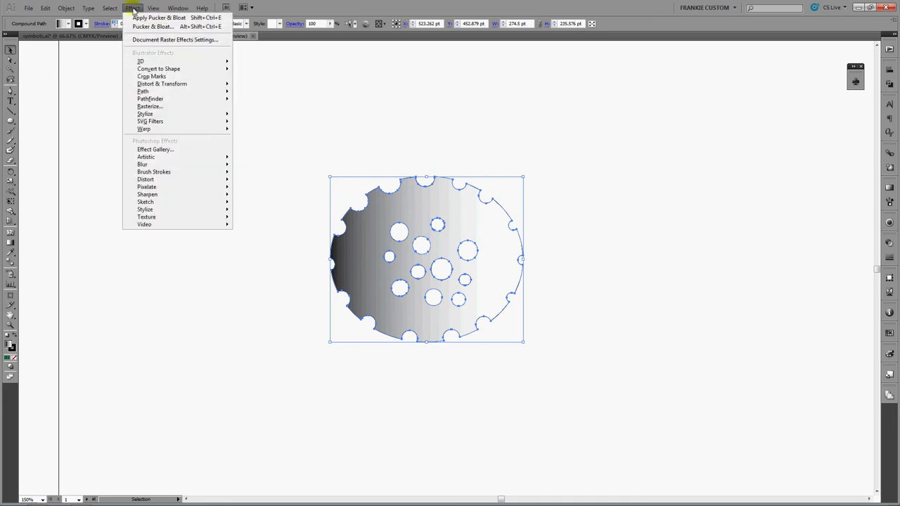
mouse_move(160, 96)
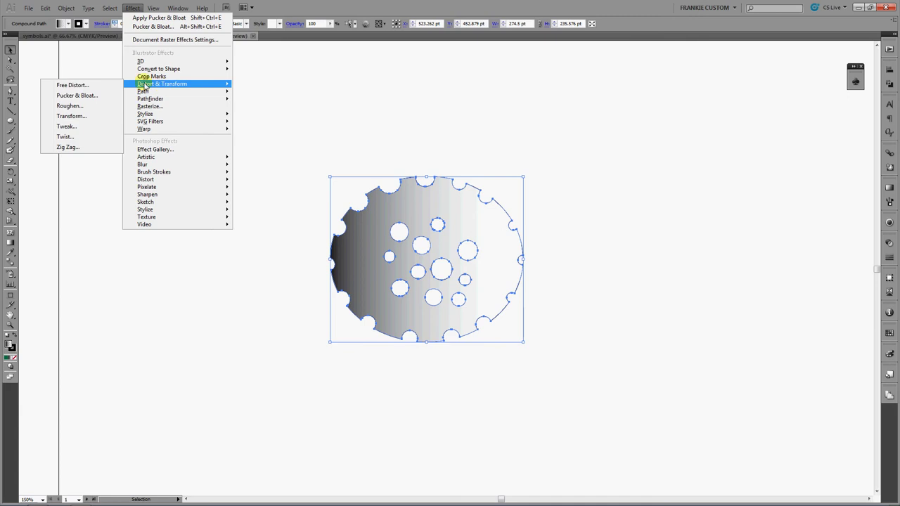
left_click(81, 96)
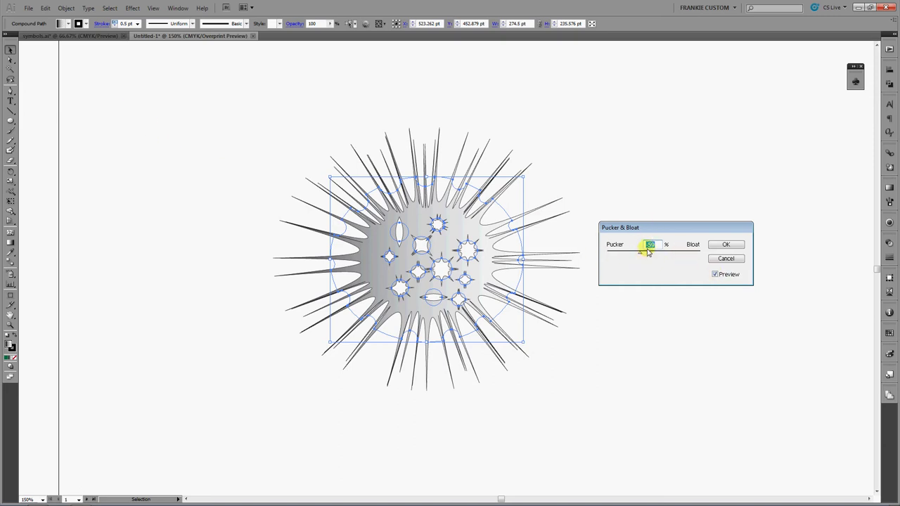
Step: Apply a Pucker of roughly -67% to -75%, stretching the shape into long urchin spines
left_click(650, 224)
left_click_drag(651, 223, 651, 215)
mouse_move(641, 246)
left_mouse_down()
mouse_move(676, 246)
mouse_move(642, 246)
left_mouse_up()
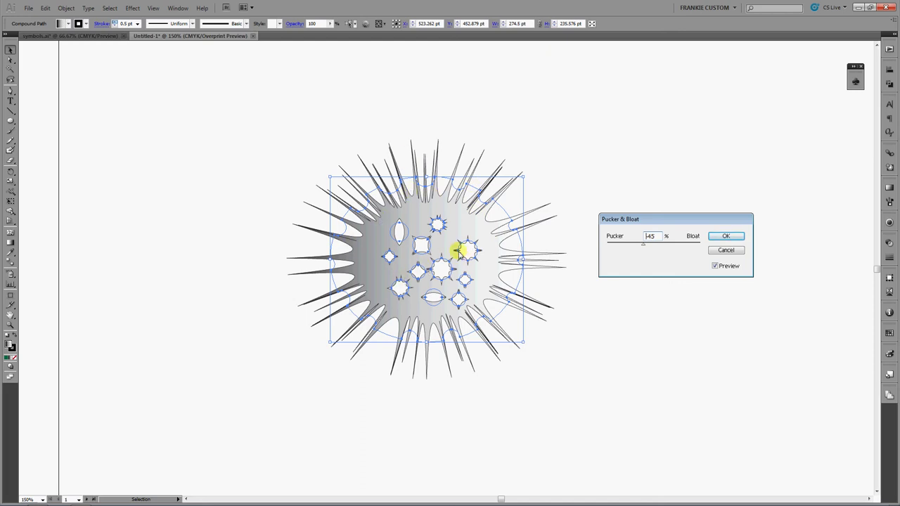
type("-")
left_click_drag(626, 221, 592, 192)
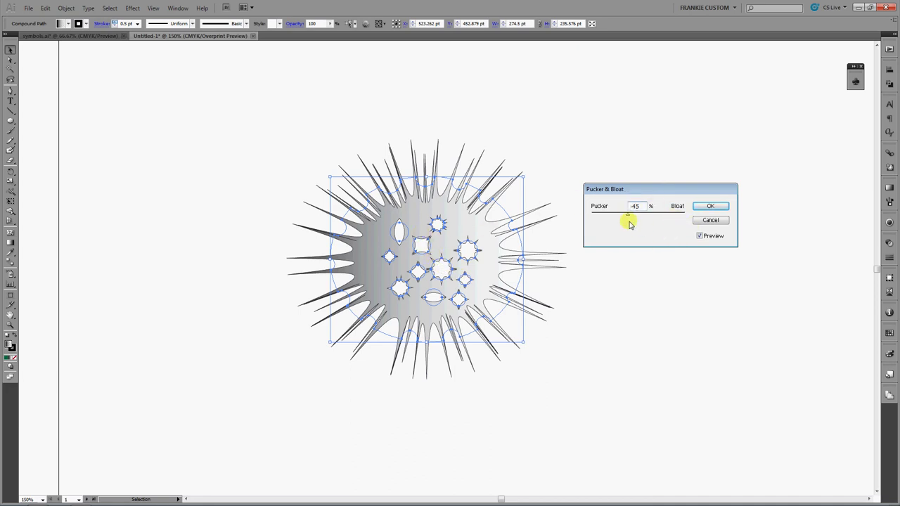
left_click_drag(627, 218, 623, 213)
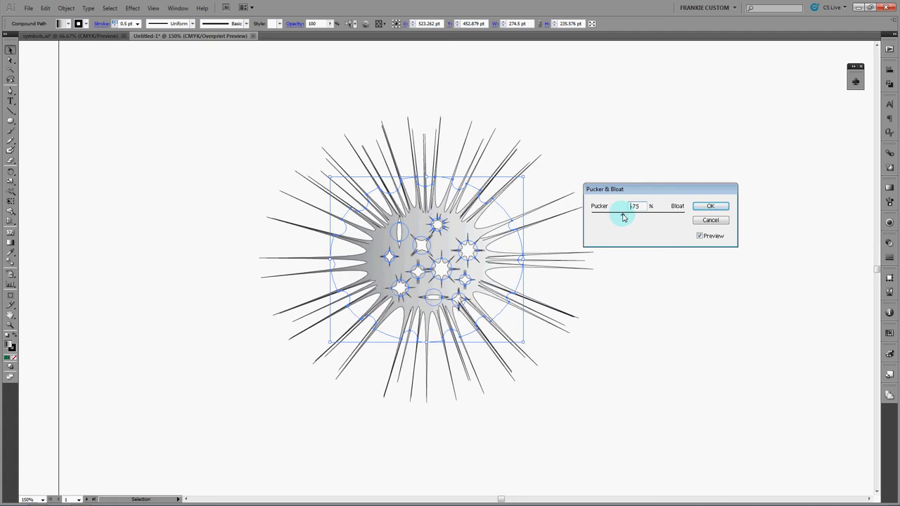
left_click(708, 206)
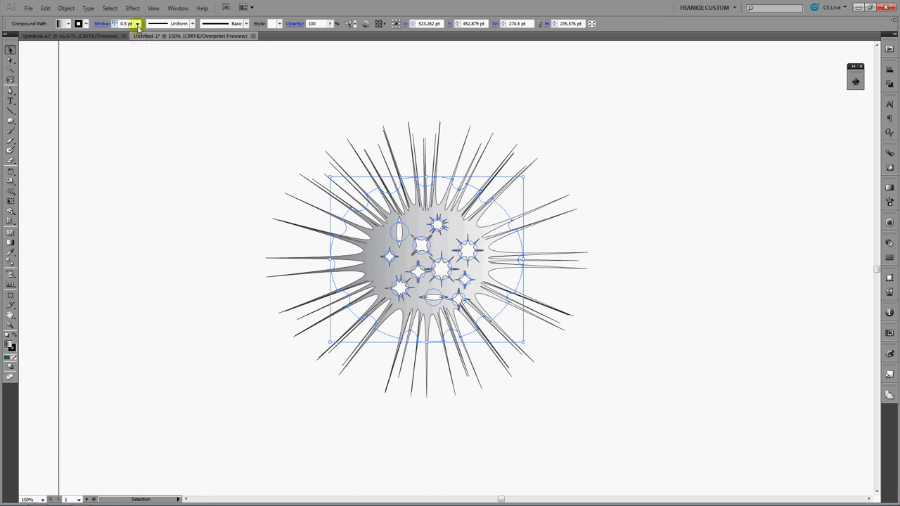
Step: Compare with the starbursts in symbols.ai, then return to Untitled-1 and open the Brush Definition list
left_click(99, 36)
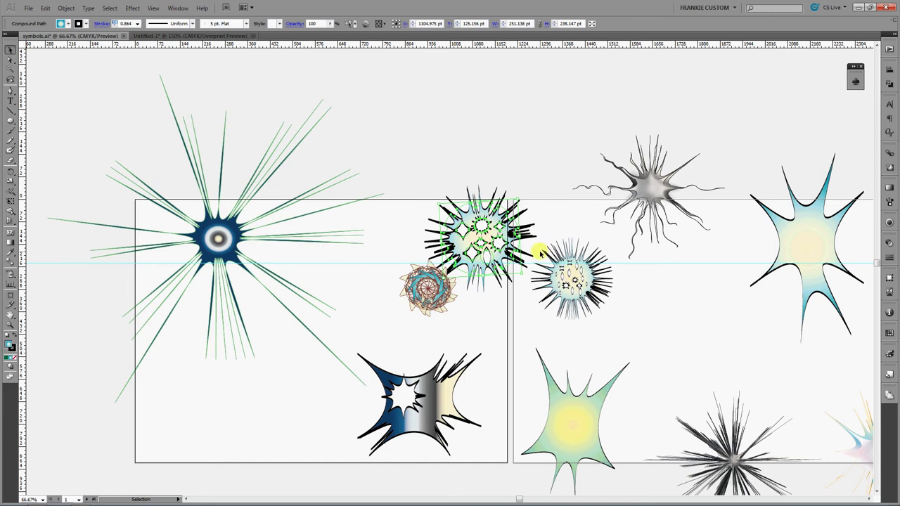
left_click(218, 36)
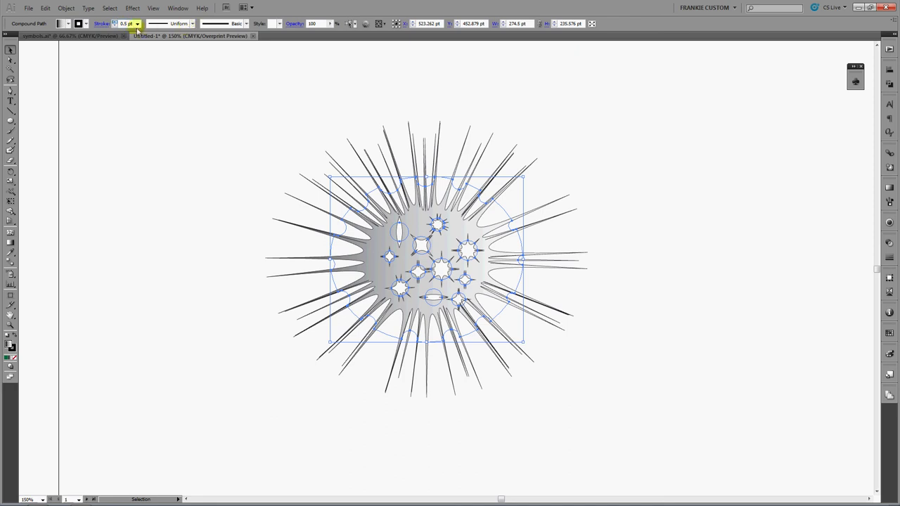
left_click(246, 24)
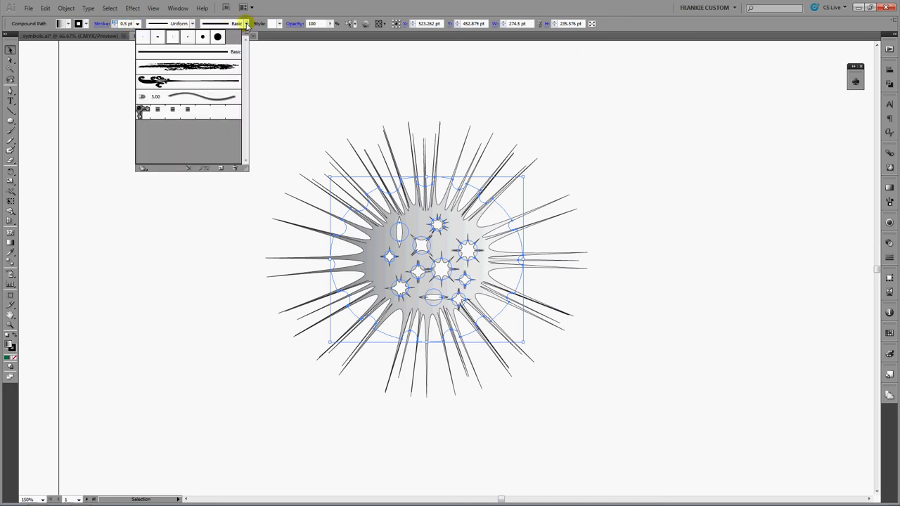
Step: Stroke the urchin outline with the 5 pt. Flat brush at a 0.5 pt weight
left_click(173, 40)
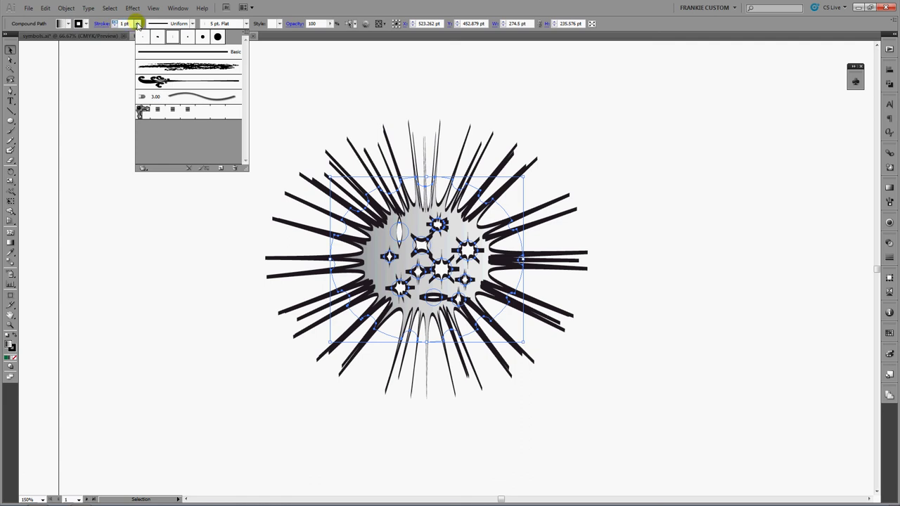
left_click(138, 24)
left_click(138, 23)
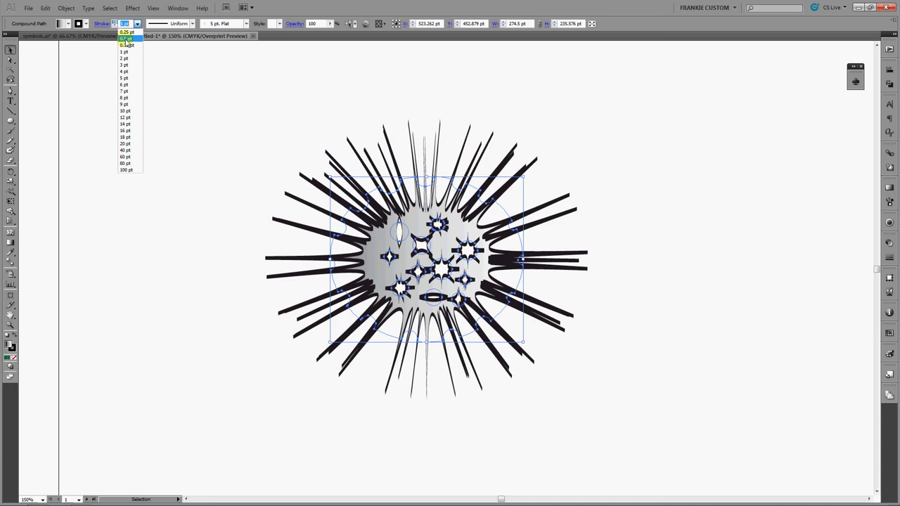
left_click(126, 45)
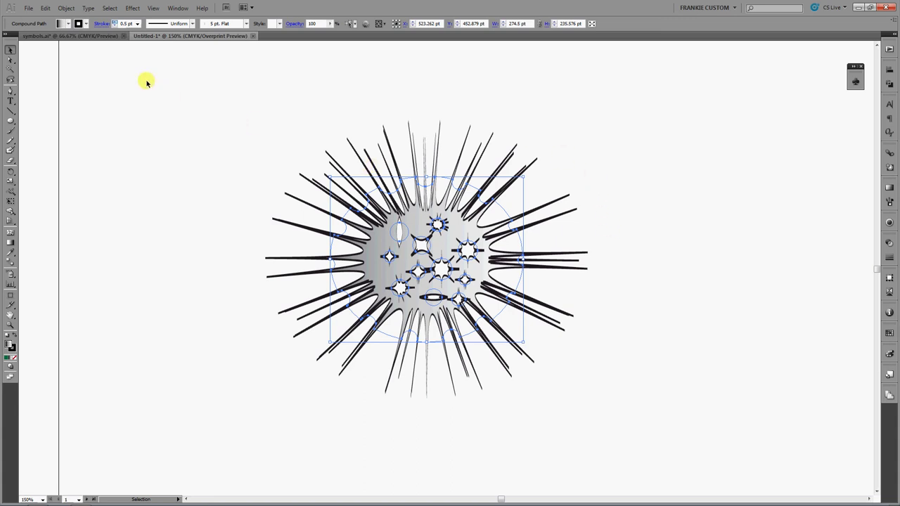
Step: After trying dark green, blue, grey gradient and no fill, give the urchin the orange-green-yellow gradient
left_click(67, 26)
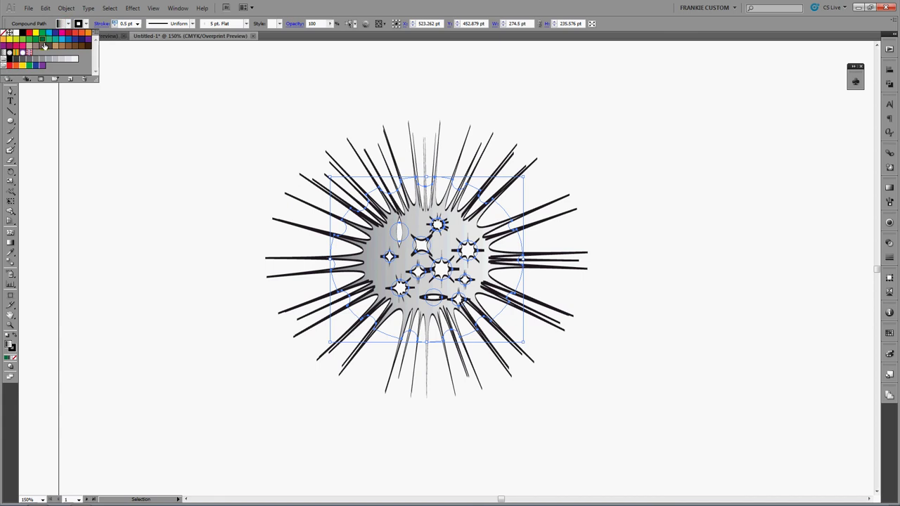
left_click(39, 47)
left_click(61, 40)
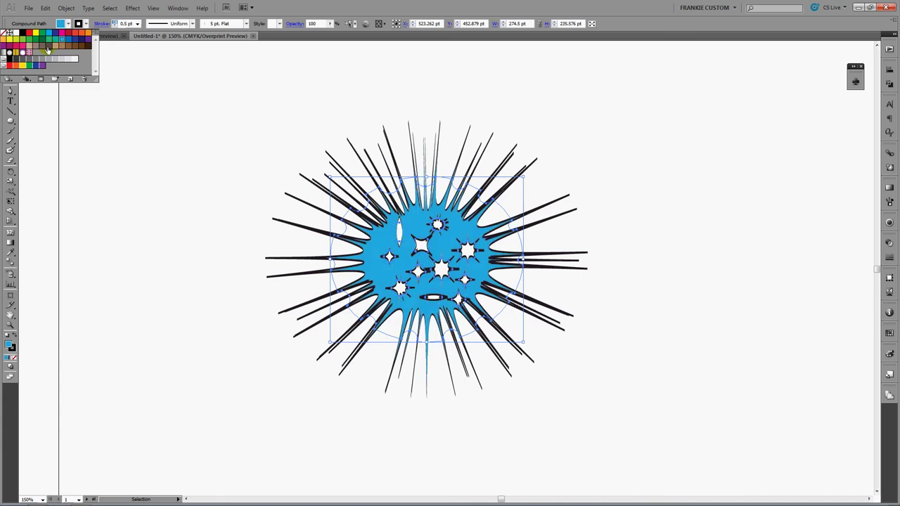
left_click(5, 54)
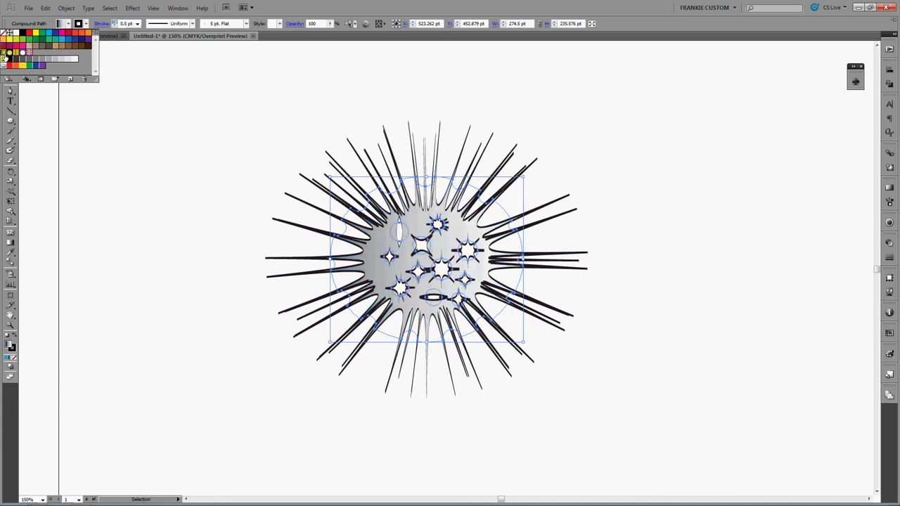
left_click(7, 56)
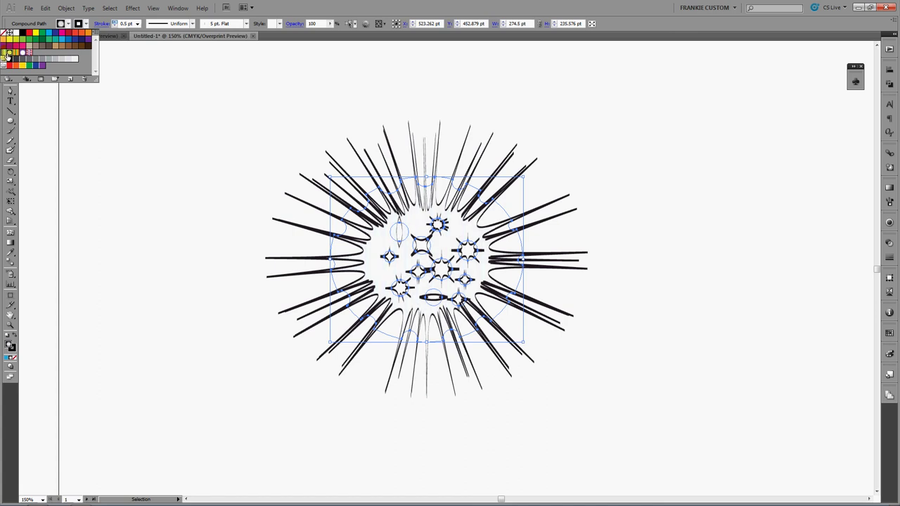
left_click(15, 54)
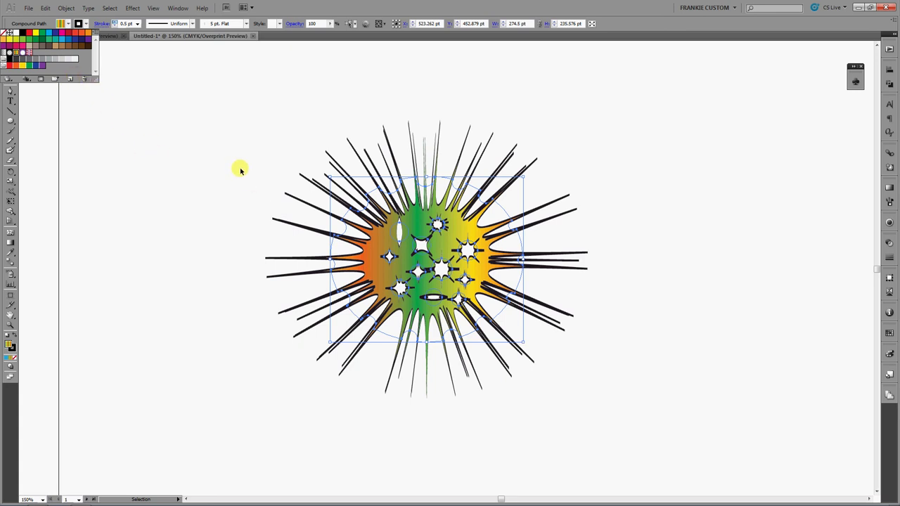
Step: Bring up the Symbols panel and detach it as a floating window
left_click(254, 198)
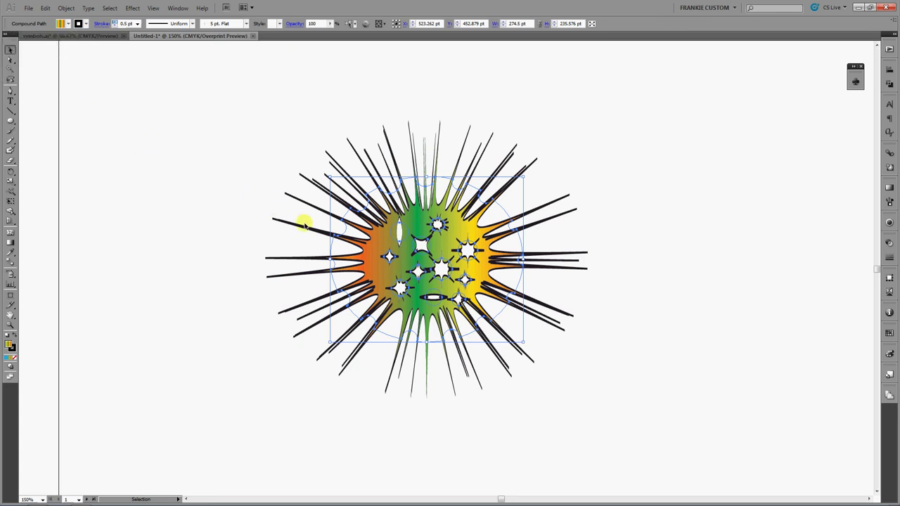
left_click(852, 81)
left_click(850, 70)
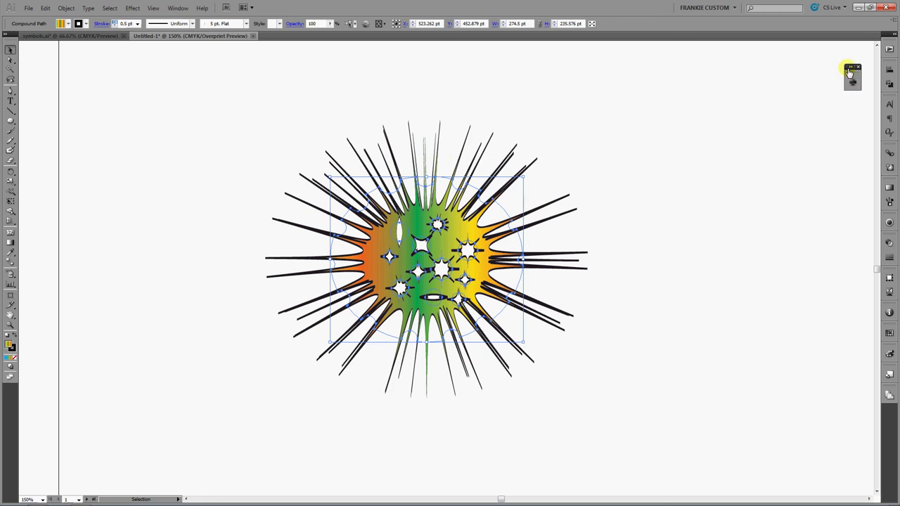
left_click(851, 73)
left_click_drag(863, 75, 762, 80)
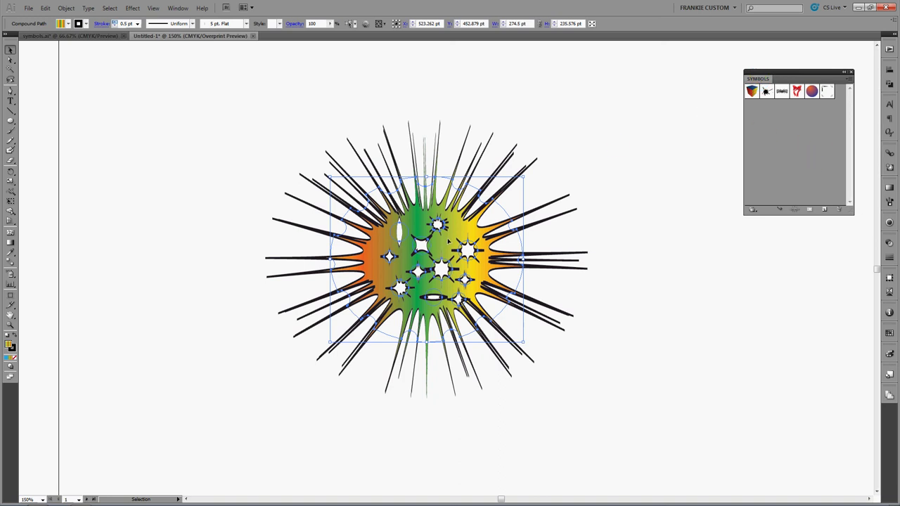
Step: Drag the urchin into the Symbols panel, choosing Graphic type with 9-slice scaling guides enabled
left_click_drag(447, 241, 506, 229)
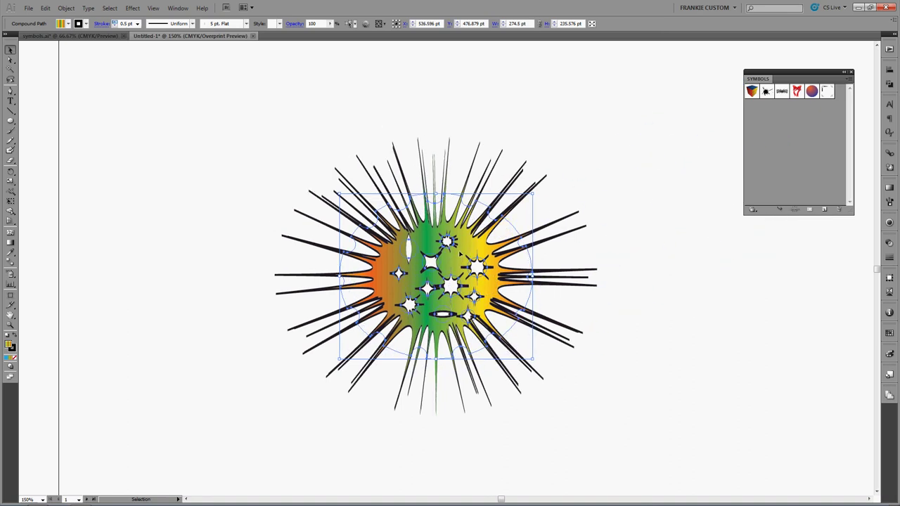
left_click_drag(469, 253, 787, 137)
left_click(431, 238)
left_click(415, 250)
left_click(374, 253)
left_click(520, 223)
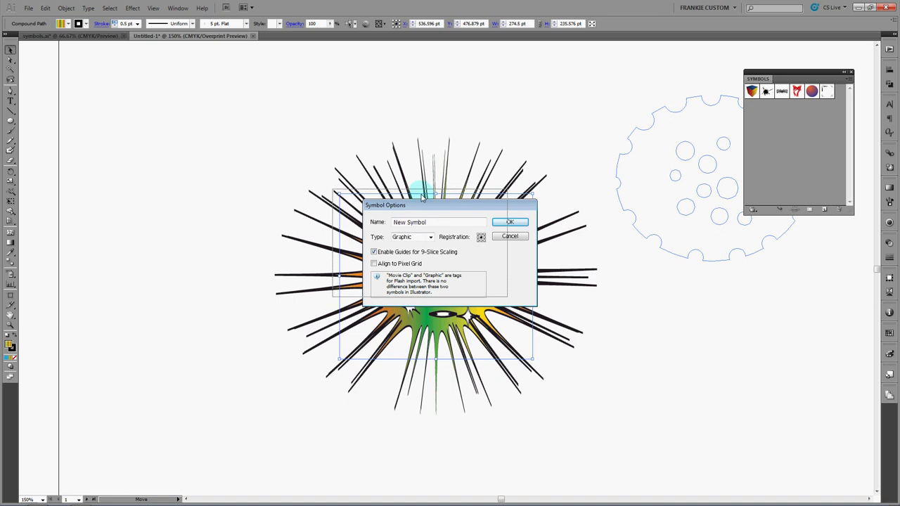
Step: Replace the default symbol name with 'Orb' and confirm the new symbol
left_click_drag(452, 208, 421, 203)
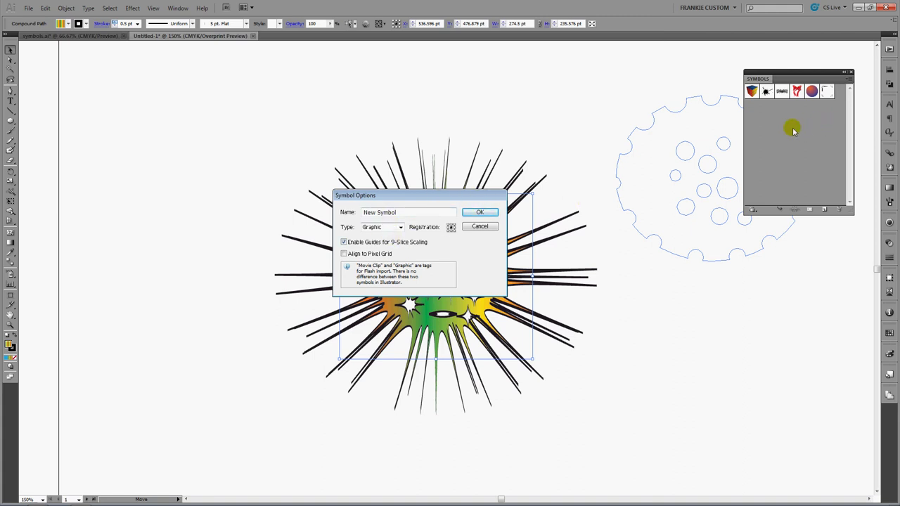
left_click_drag(401, 213, 363, 212)
type("Oi")
left_click(479, 212)
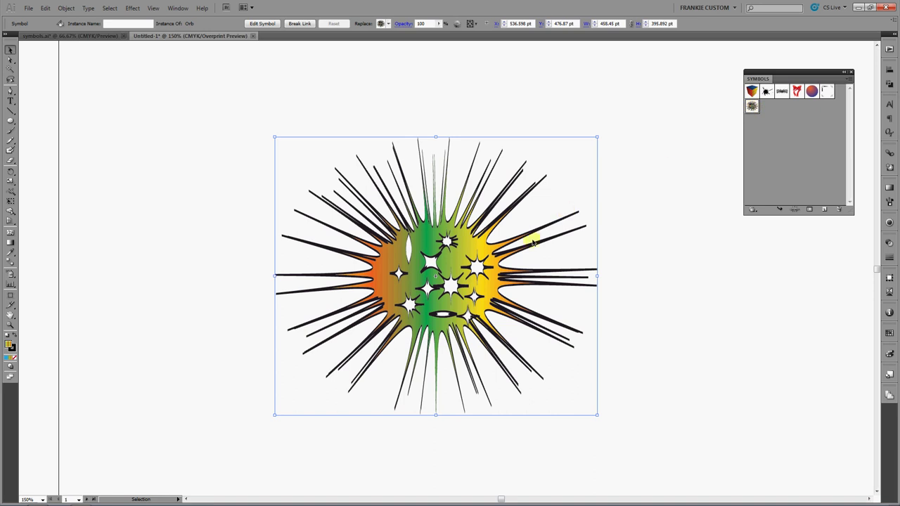
left_click_drag(751, 107, 571, 288)
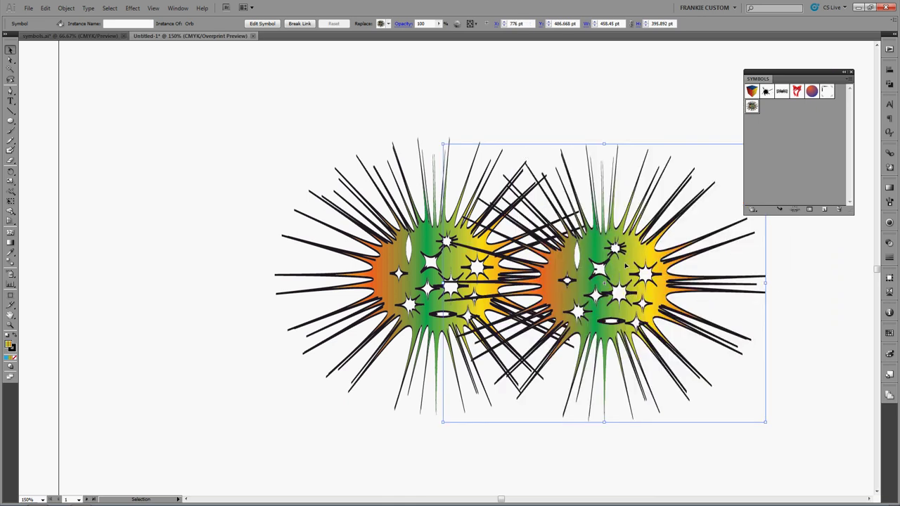
left_click_drag(623, 267, 642, 241)
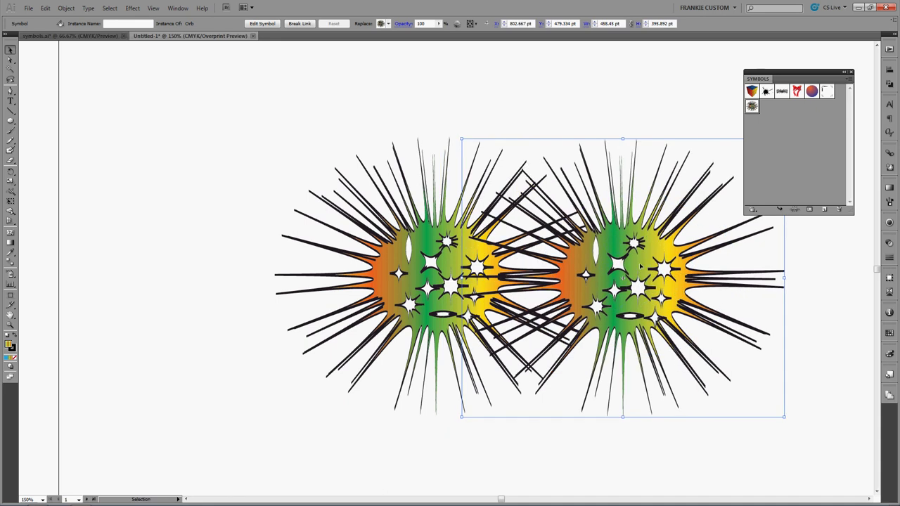
left_click_drag(641, 267, 571, 253)
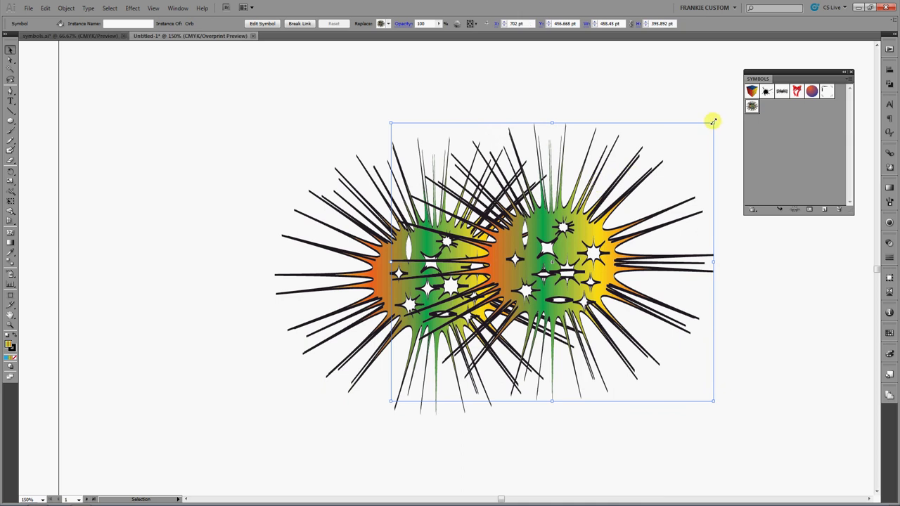
left_click_drag(713, 121, 572, 240)
left_click_drag(485, 309, 597, 222)
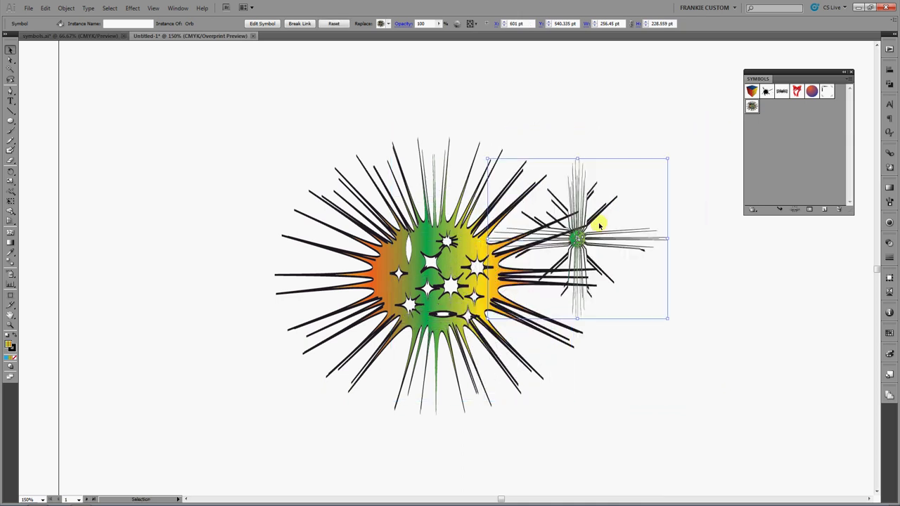
key("ctrl+z")
key("ctrl+z")
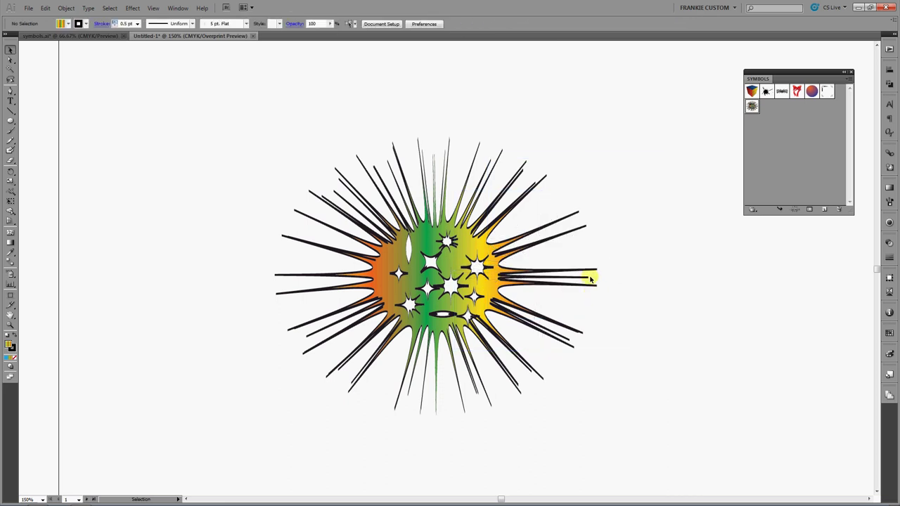